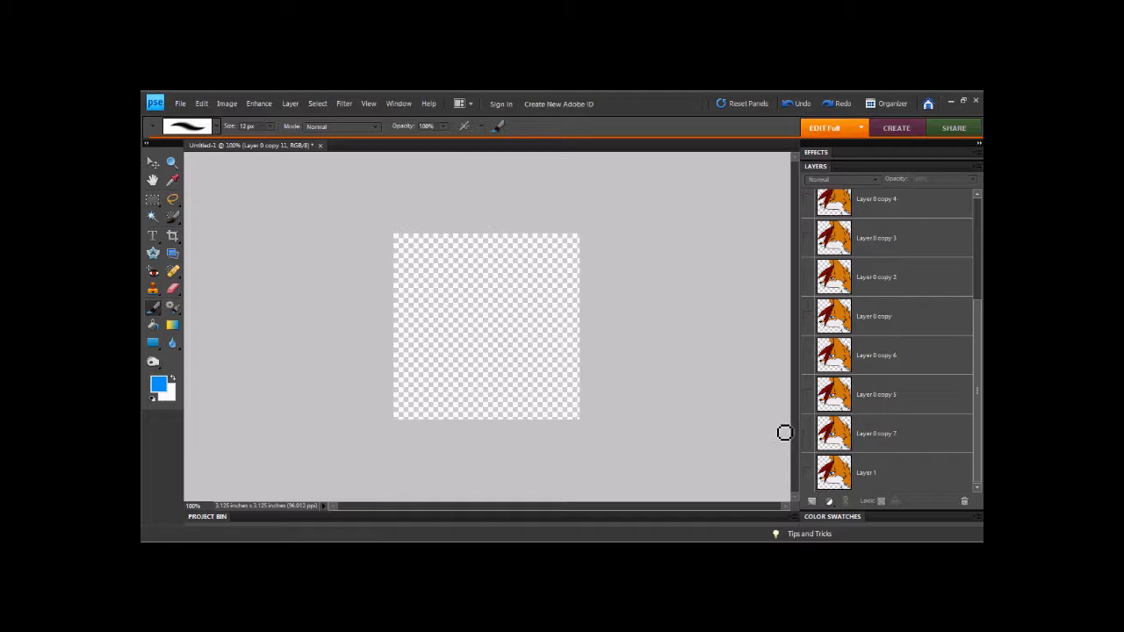
{"action": "left_click", "coordinate": [808, 475]}
{"action": "left_click", "coordinate": [808, 475]}
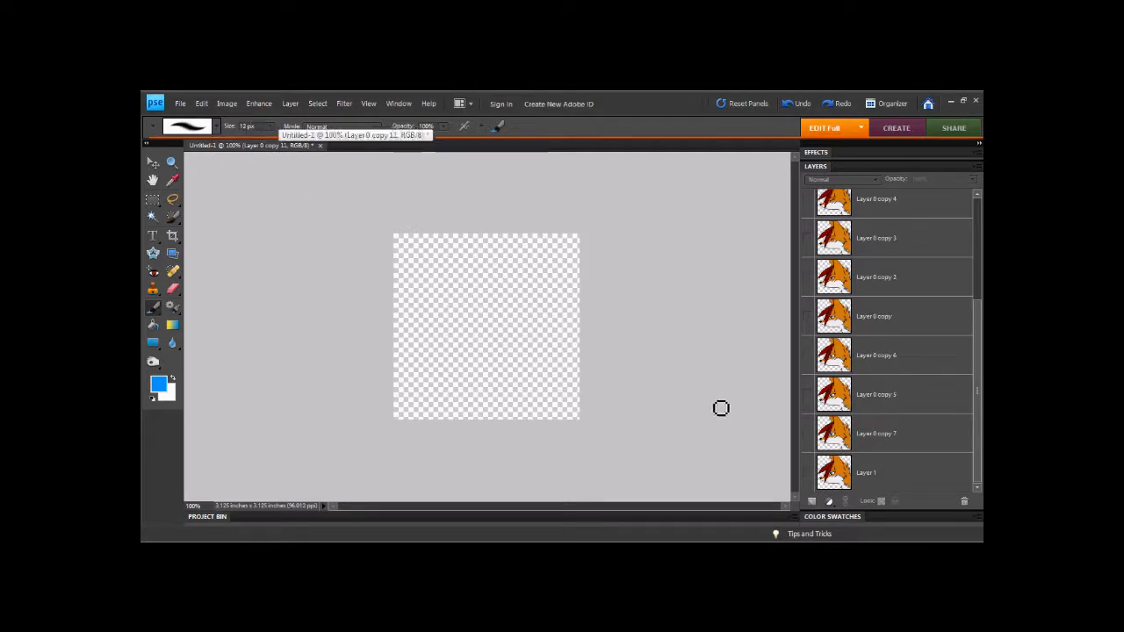
{"action": "left_click_drag", "start_coordinate": [975, 326], "coordinate": [786, 465]}
{"action": "left_click", "coordinate": [808, 475]}
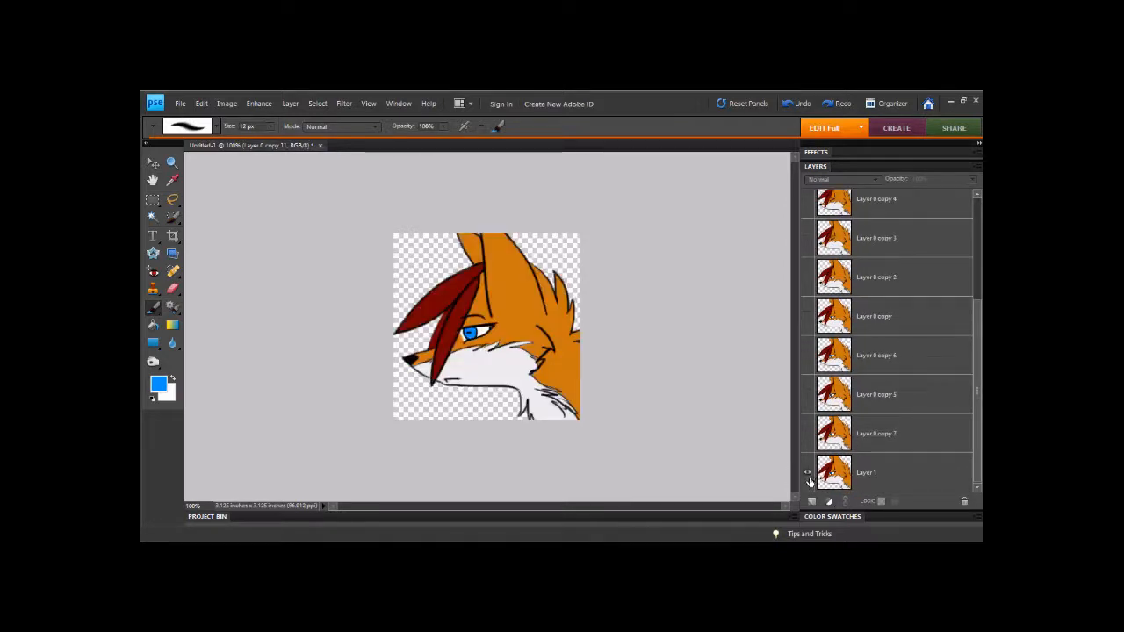
{"action": "left_click", "coordinate": [808, 475]}
{"action": "left_click", "coordinate": [808, 475]}
{"action": "left_click", "coordinate": [809, 279]}
{"action": "left_click", "coordinate": [809, 279]}
{"action": "left_click", "coordinate": [808, 474]}
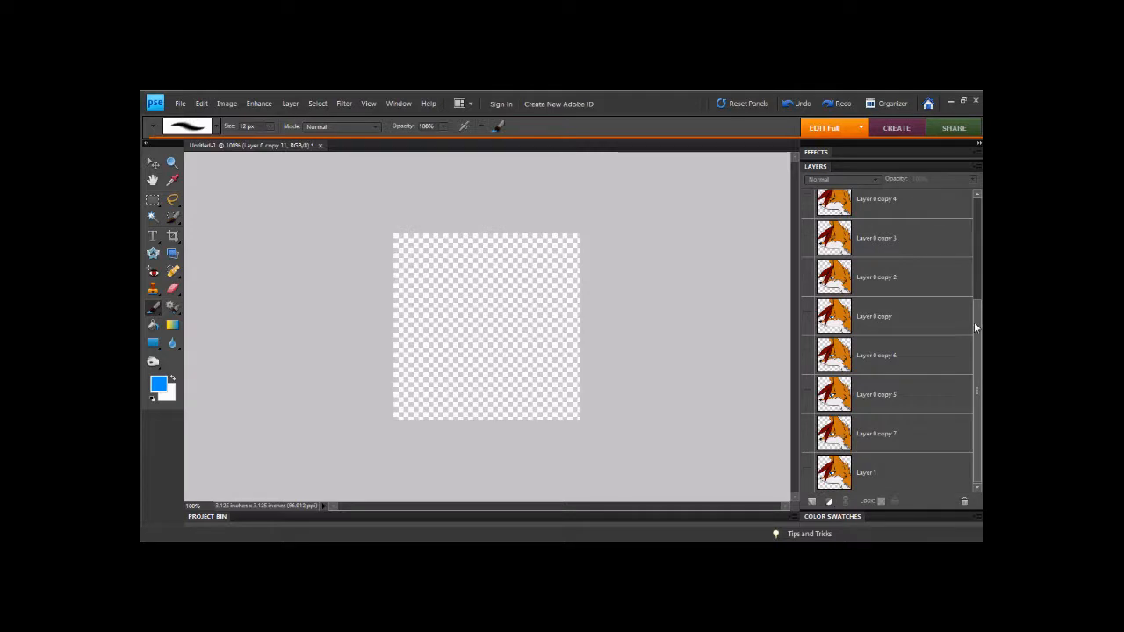
- Make Layer 1 and the layers above it up to Layer 0 copy 2 visible
{"action": "left_click_drag", "start_coordinate": [976, 325], "coordinate": [980, 124]}
{"action": "left_click_drag", "start_coordinate": [978, 237], "coordinate": [973, 416]}
{"action": "left_click", "coordinate": [808, 473]}
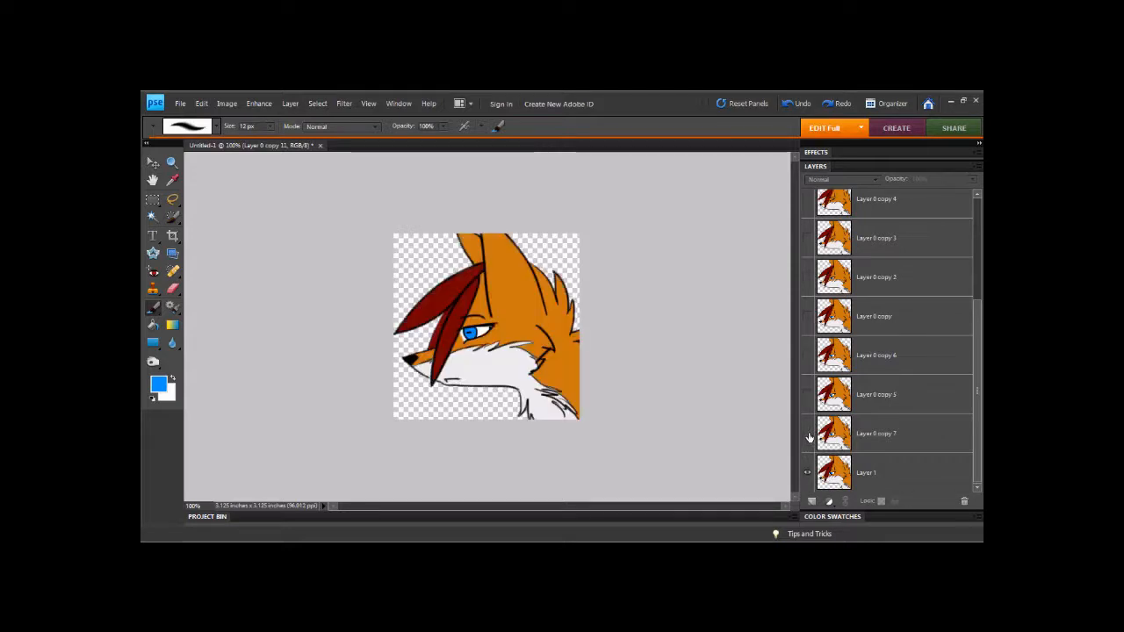
{"action": "left_click", "coordinate": [809, 435]}
{"action": "left_click", "coordinate": [808, 395]}
{"action": "left_click", "coordinate": [808, 355]}
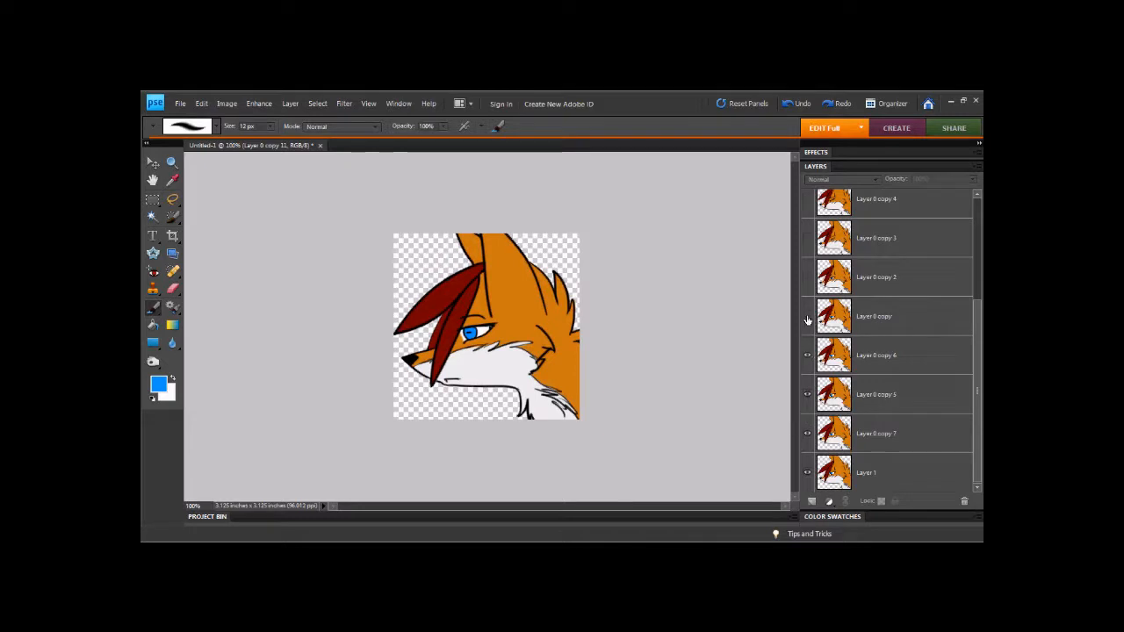
{"action": "left_click", "coordinate": [808, 317]}
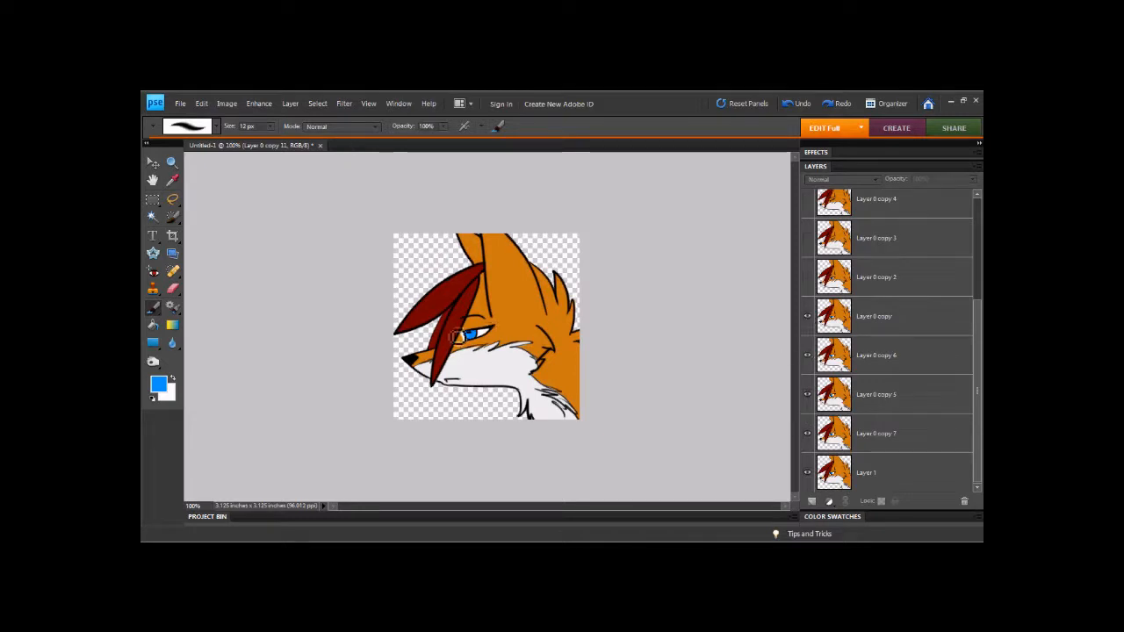
{"action": "left_click", "coordinate": [808, 278]}
- Make the remaining layers up to Layer 0 copy 11 visible
{"action": "left_click_drag", "start_coordinate": [974, 388], "coordinate": [973, 334]}
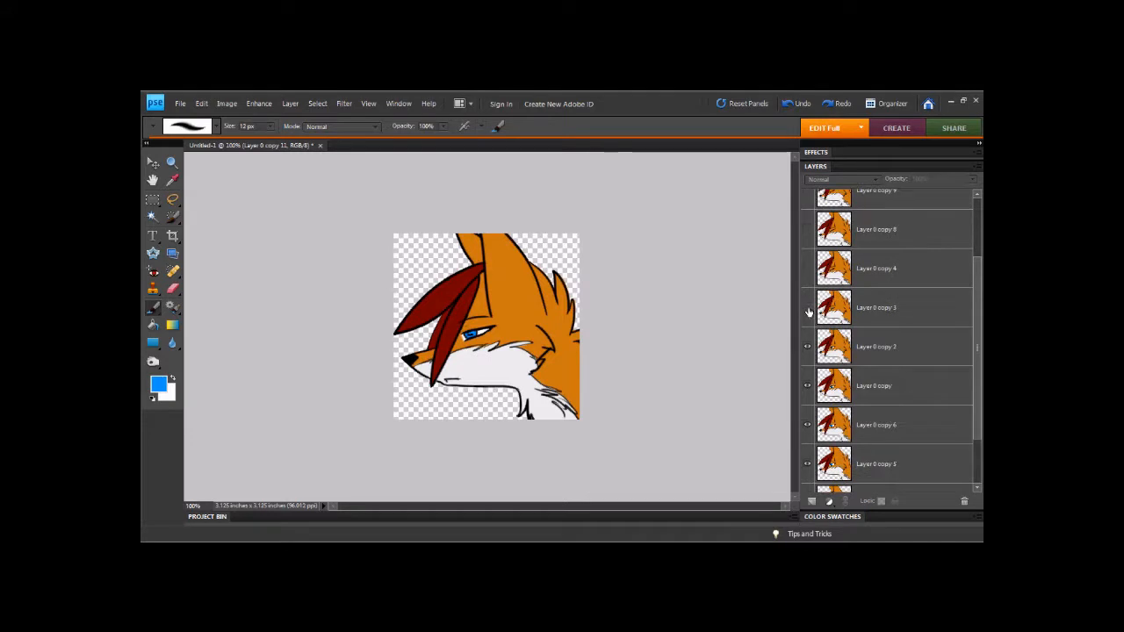
{"action": "left_click", "coordinate": [808, 308]}
{"action": "left_click", "coordinate": [809, 268]}
{"action": "left_click", "coordinate": [808, 229]}
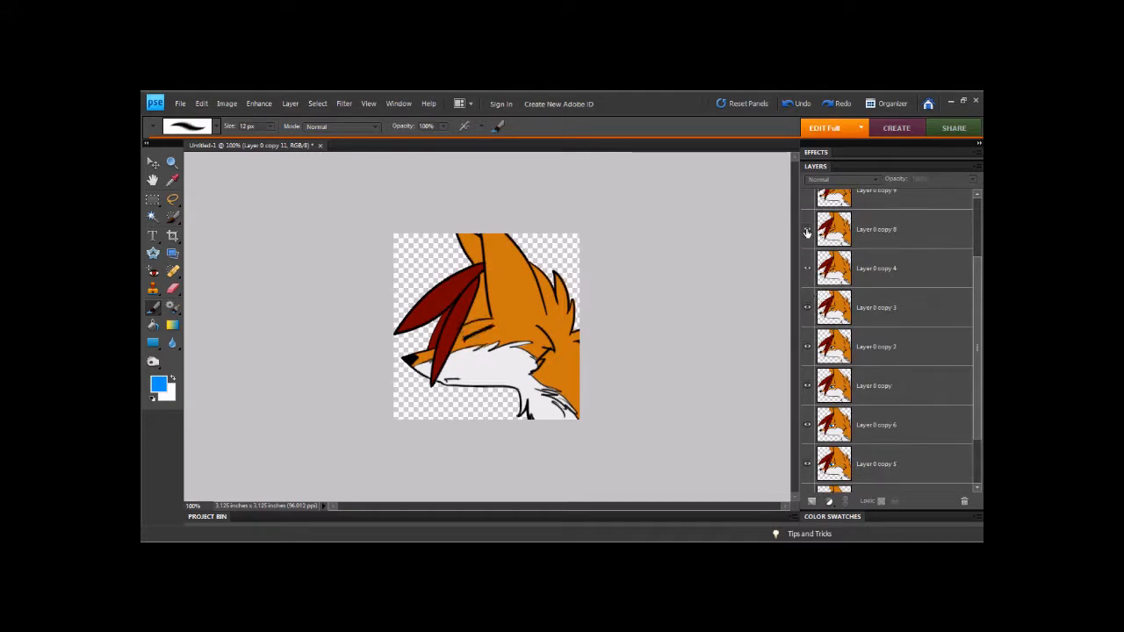
{"action": "scroll", "coordinate": [982, 292], "scroll_direction": "up", "scroll_amount": 3}
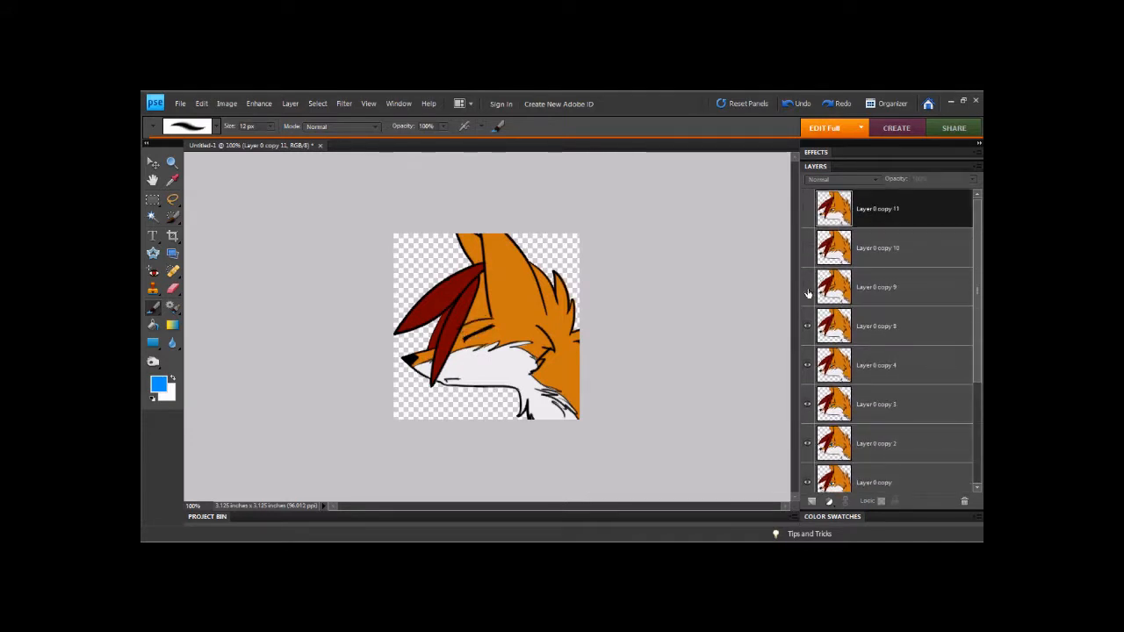
{"action": "left_click", "coordinate": [807, 253]}
{"action": "left_click", "coordinate": [807, 210]}
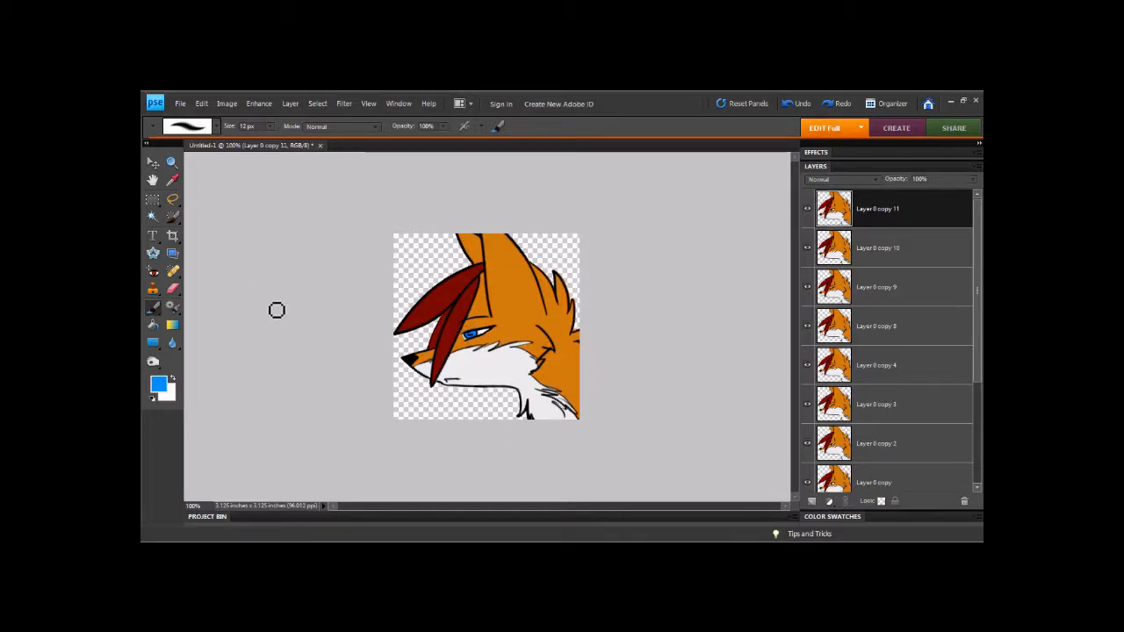
- Select Layer 1 at the bottom of the layer stack
{"action": "scroll", "coordinate": [959, 290], "scroll_direction": "down", "scroll_amount": 4}
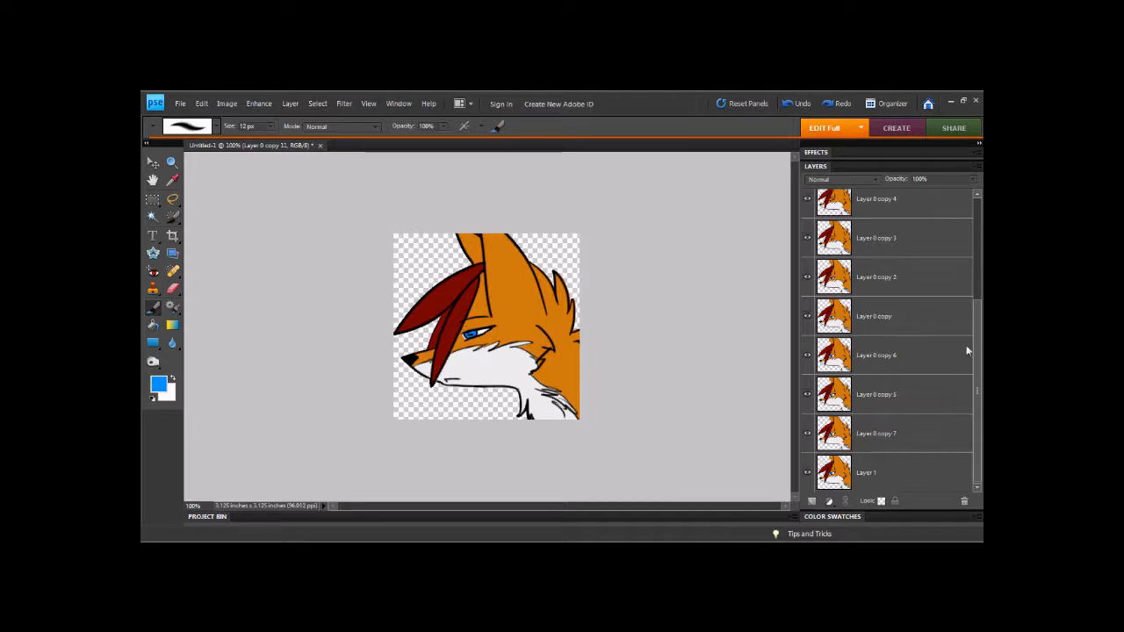
{"action": "scroll", "coordinate": [966, 345], "scroll_direction": "up", "scroll_amount": 3}
{"action": "scroll", "coordinate": [920, 414], "scroll_direction": "down", "scroll_amount": 3}
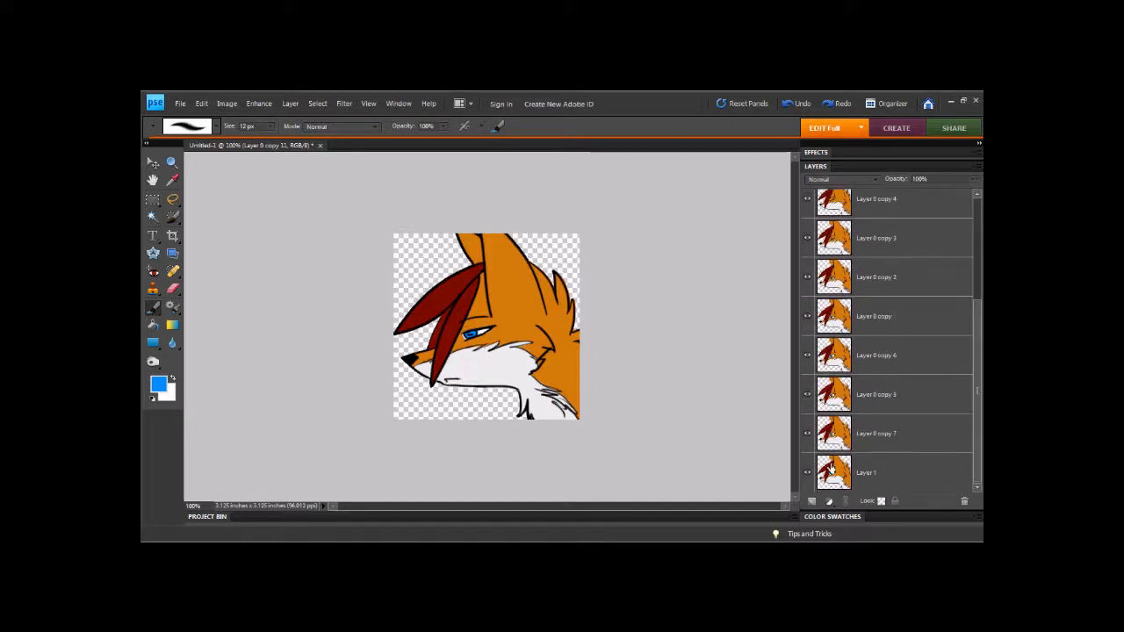
{"action": "left_click", "coordinate": [871, 478]}
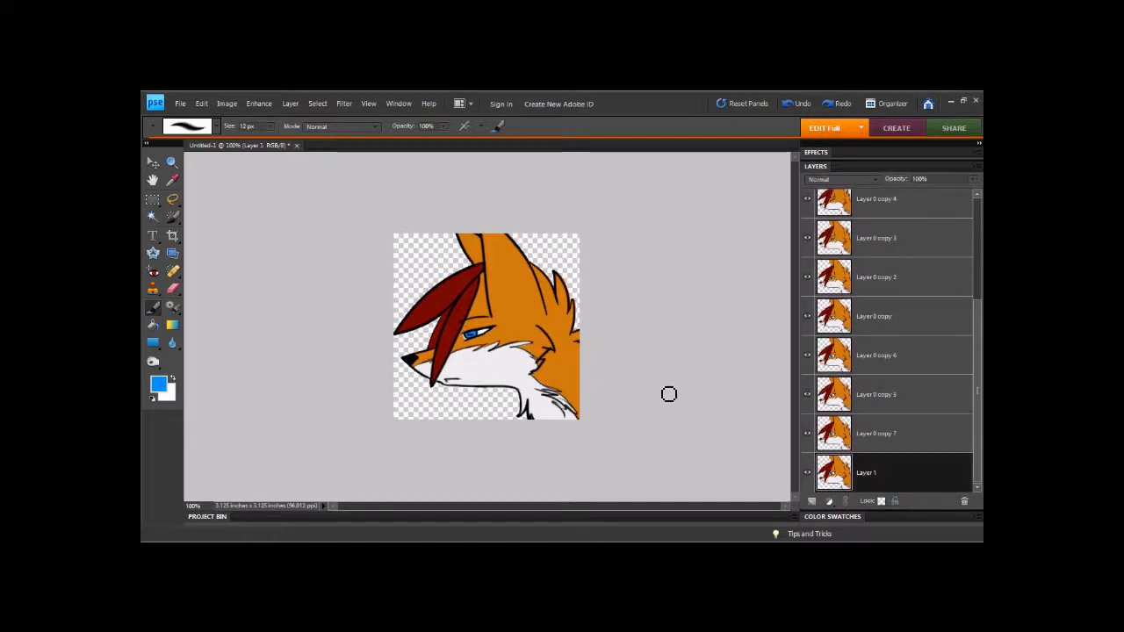
- Open Save for Web and set the output format to GIF
{"action": "left_click", "coordinate": [181, 104]}
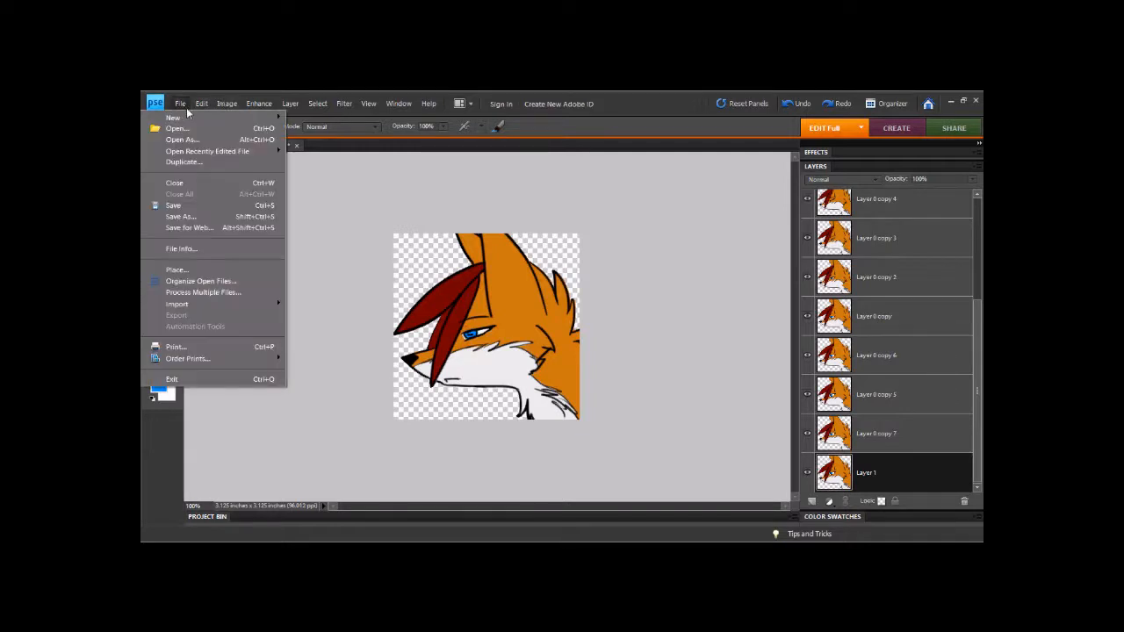
{"action": "left_click", "coordinate": [193, 231]}
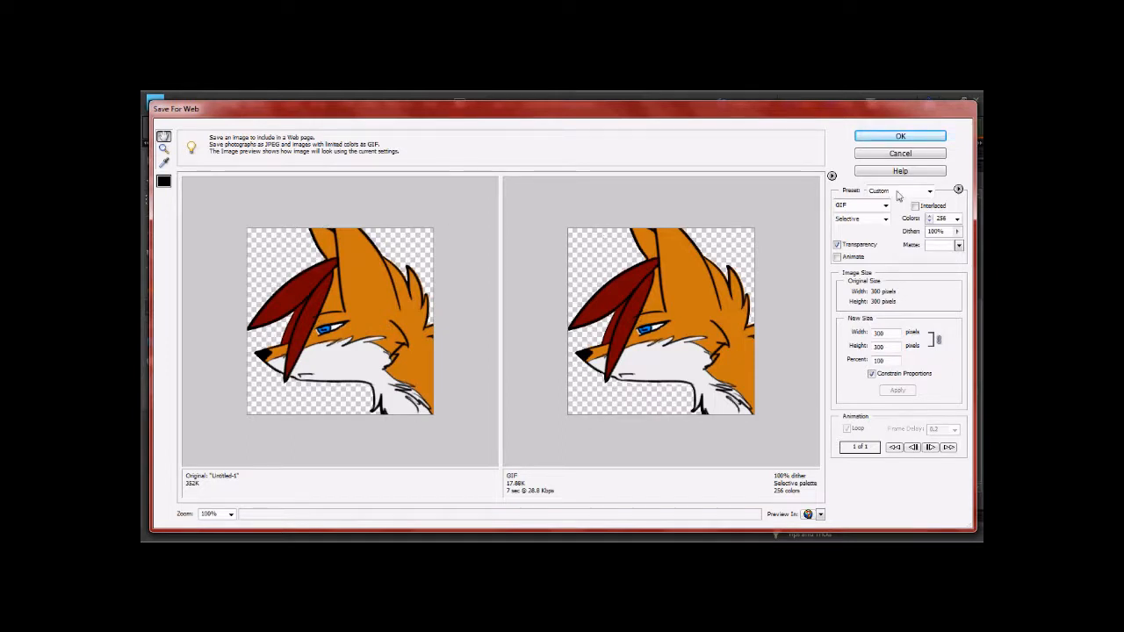
{"action": "left_click", "coordinate": [929, 191]}
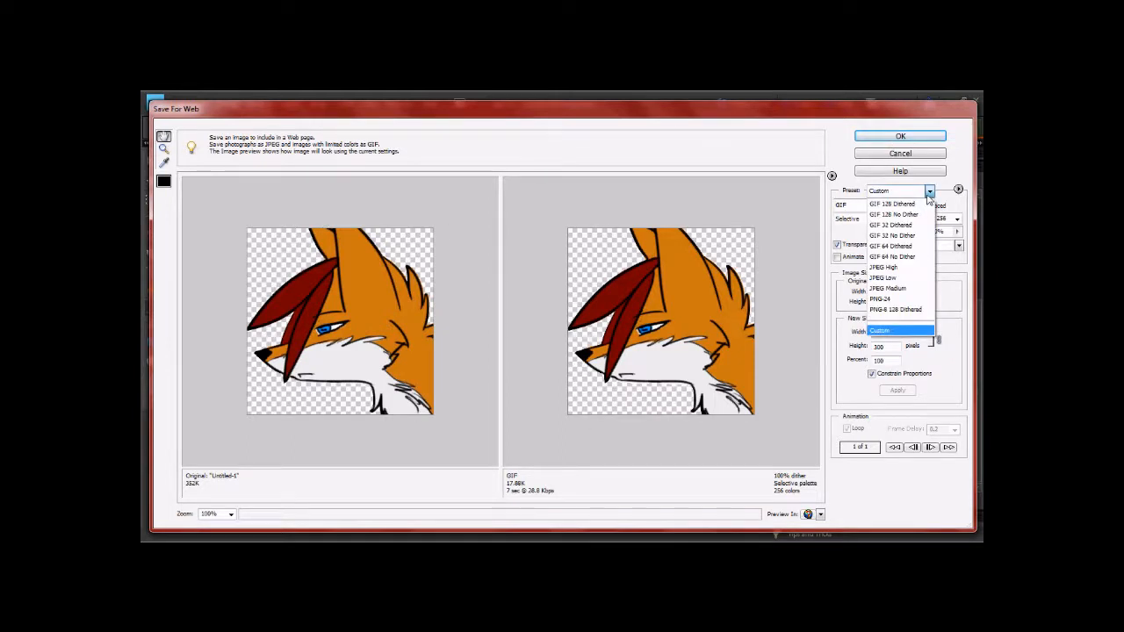
{"action": "left_click", "coordinate": [929, 192]}
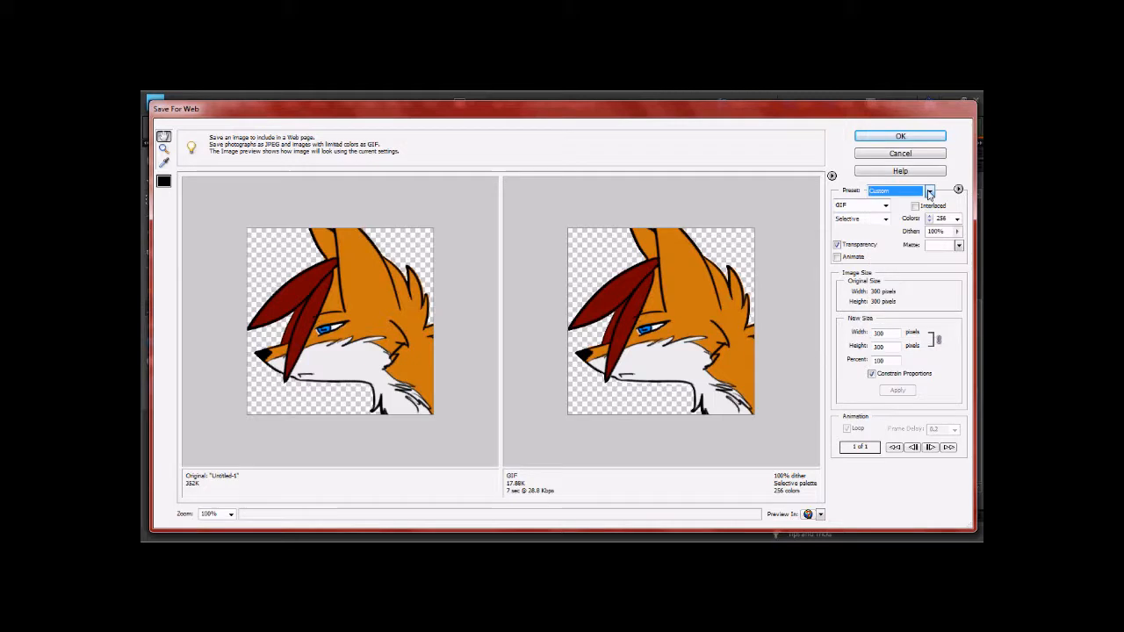
{"action": "left_click", "coordinate": [886, 207]}
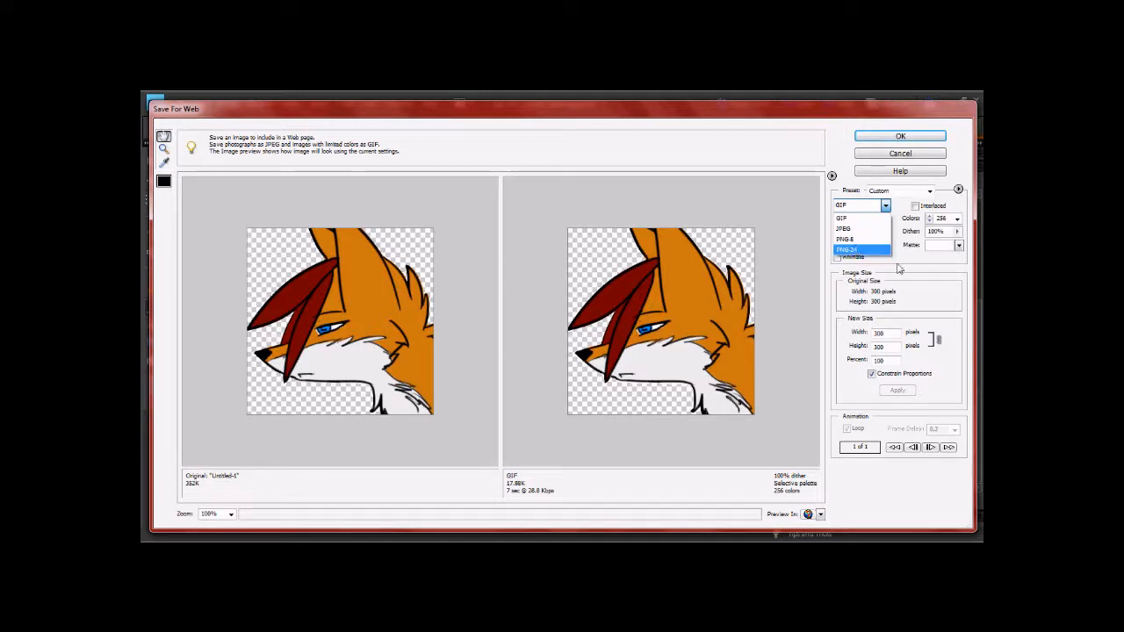
{"action": "left_click", "coordinate": [856, 223]}
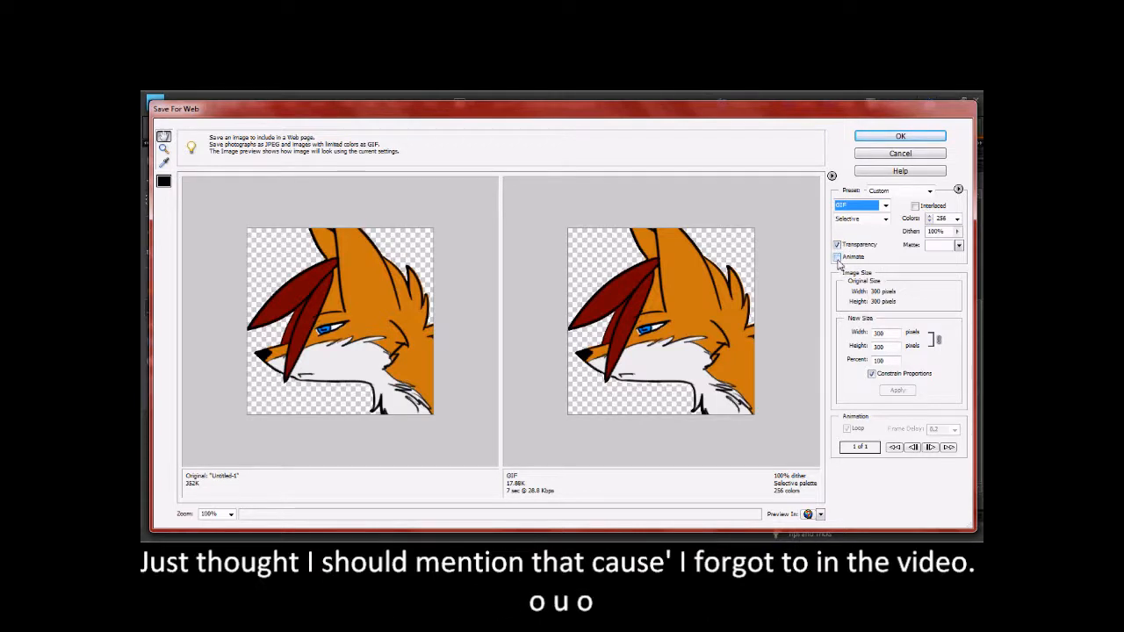
- Enable Animate with looping and set the frame delay to 0.1 seconds
{"action": "left_click", "coordinate": [838, 259]}
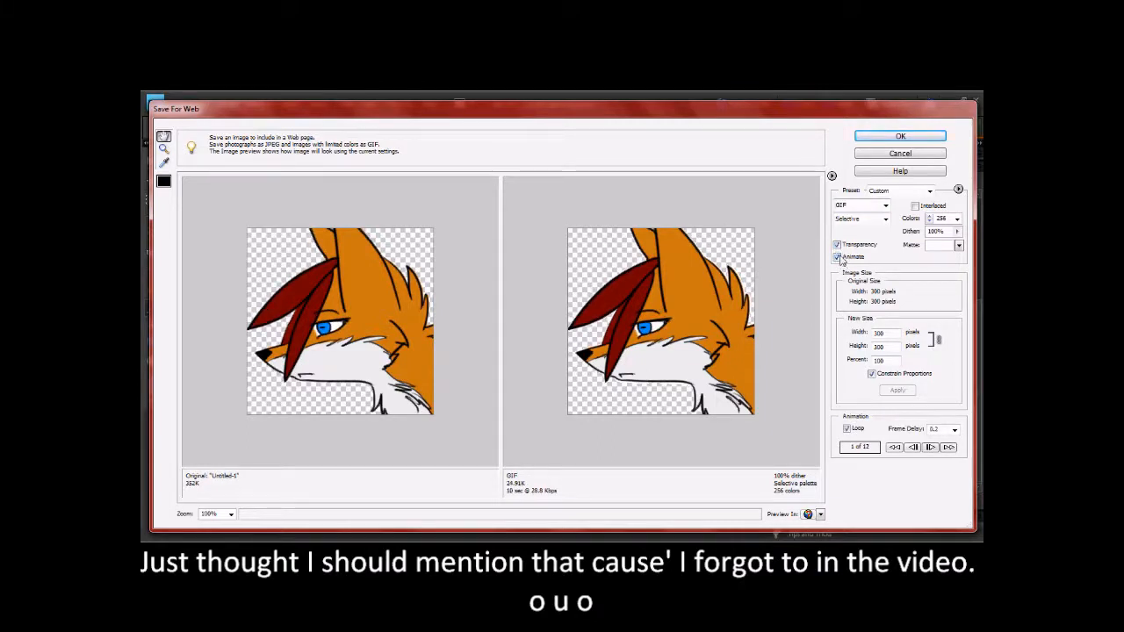
{"action": "left_click", "coordinate": [837, 245]}
{"action": "left_click", "coordinate": [837, 245]}
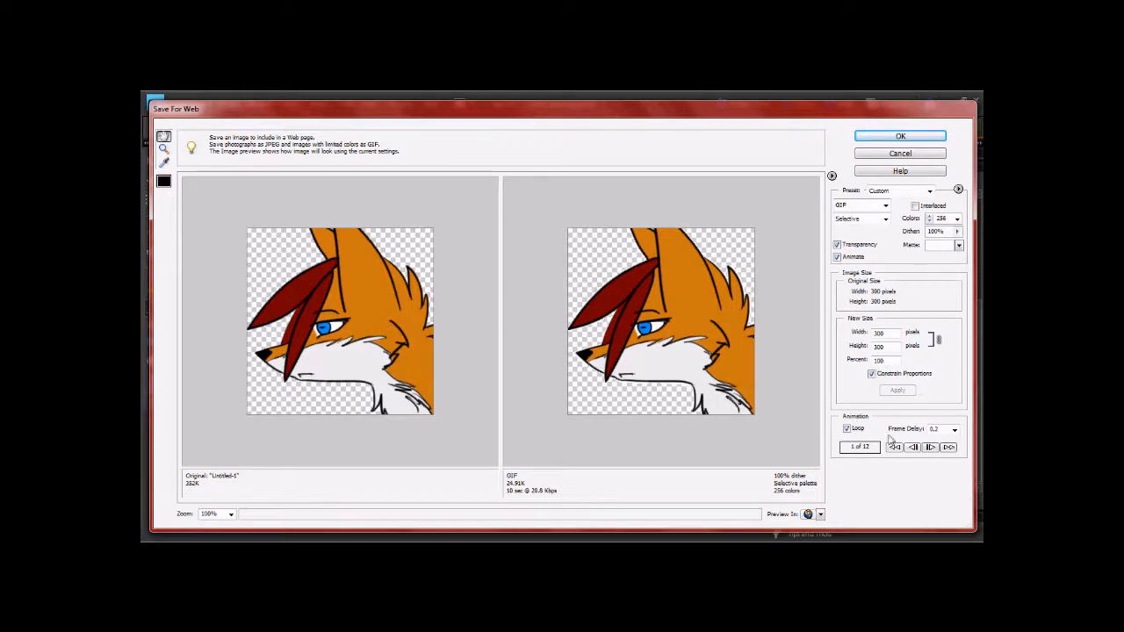
{"action": "left_click", "coordinate": [955, 430]}
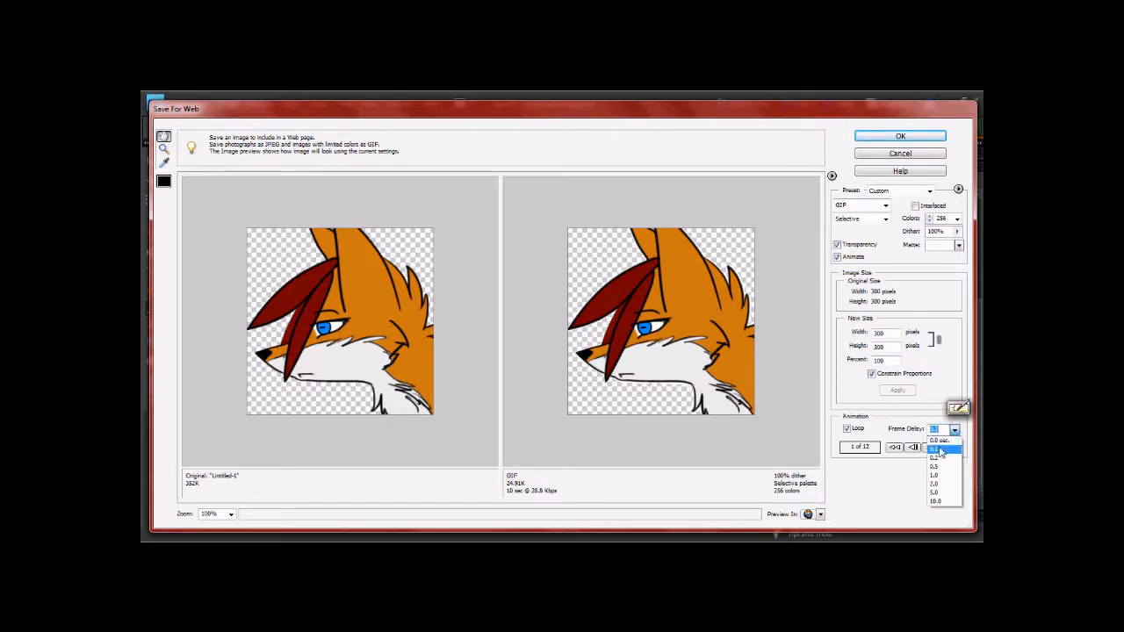
{"action": "left_click", "coordinate": [945, 451]}
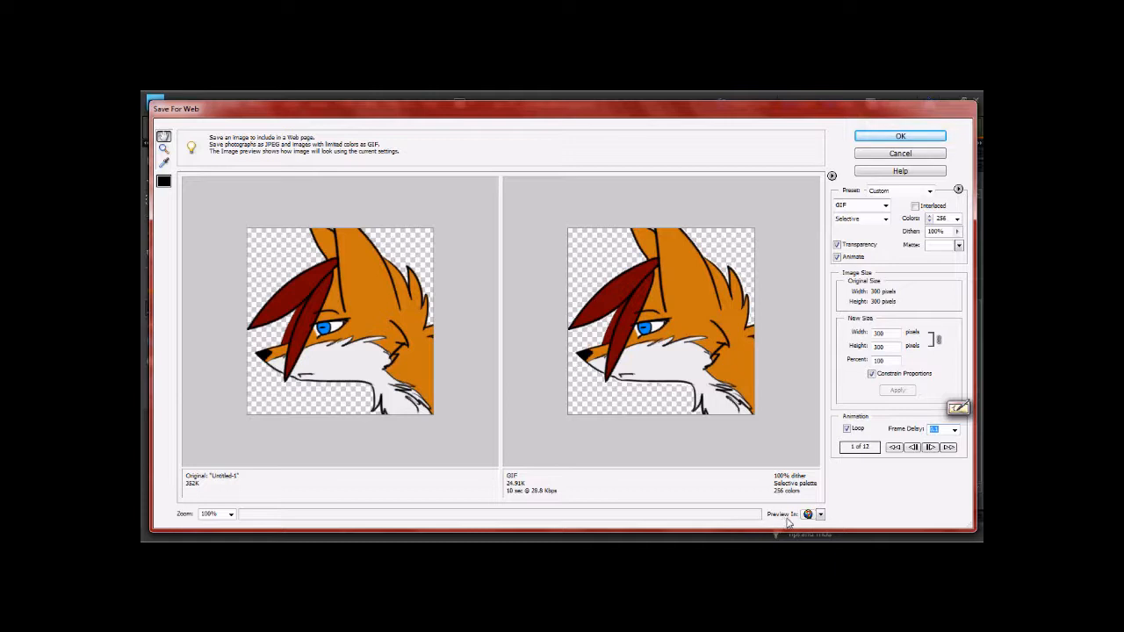
- Preview the animated GIF in the web browser, then return to the Save for Web dialog
{"action": "left_click", "coordinate": [821, 514]}
{"action": "left_click", "coordinate": [825, 521]}
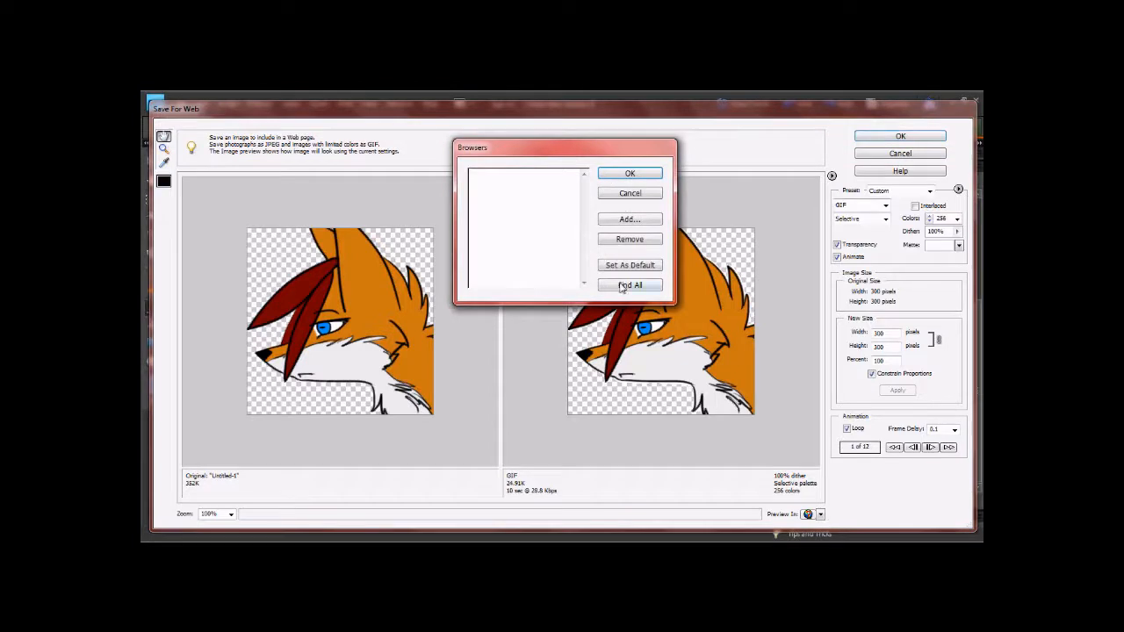
{"action": "left_click", "coordinate": [632, 175]}
{"action": "left_click", "coordinate": [808, 515]}
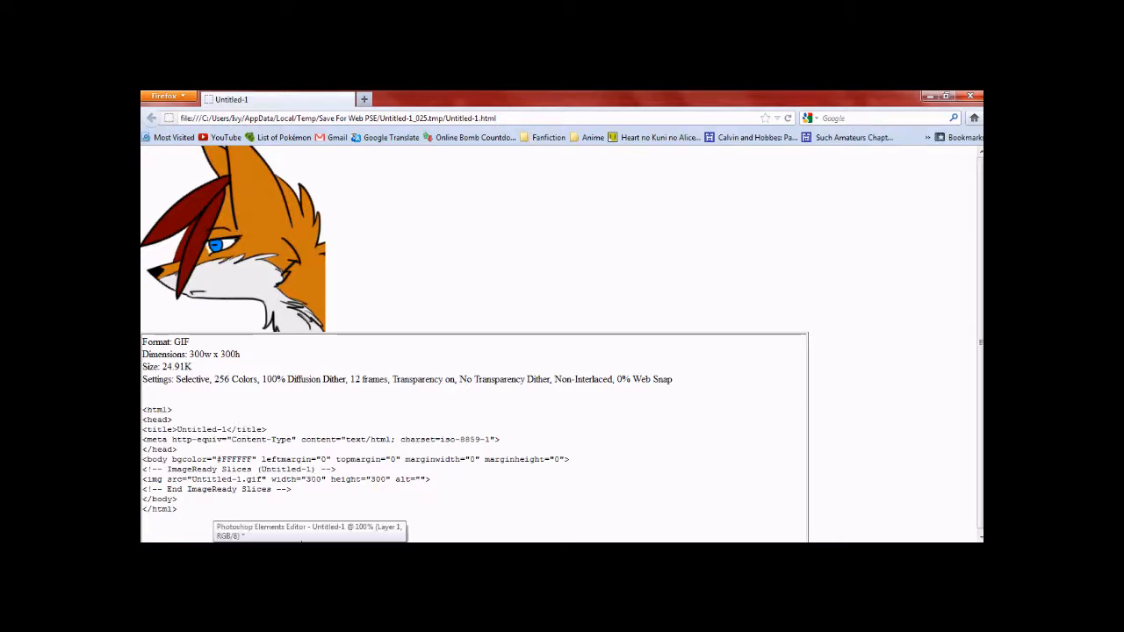
{"action": "left_click", "coordinate": [303, 549]}
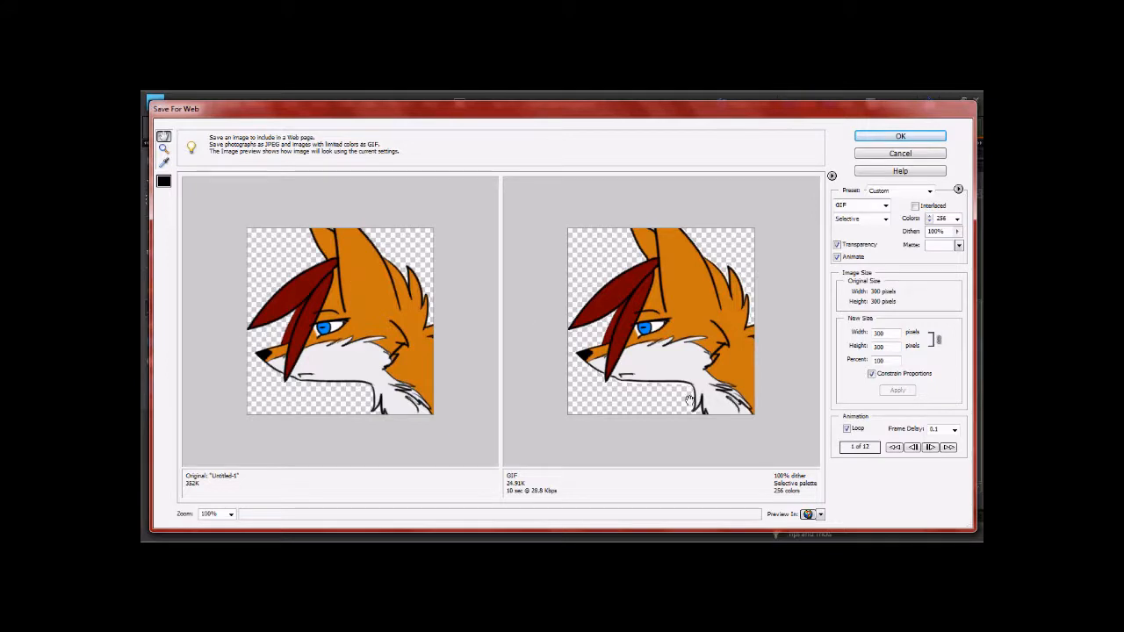
- Save the optimized GIF in My Documents under the name Fox animation
{"action": "left_click", "coordinate": [898, 138]}
{"action": "left_click_drag", "start_coordinate": [539, 168], "coordinate": [535, 138]}
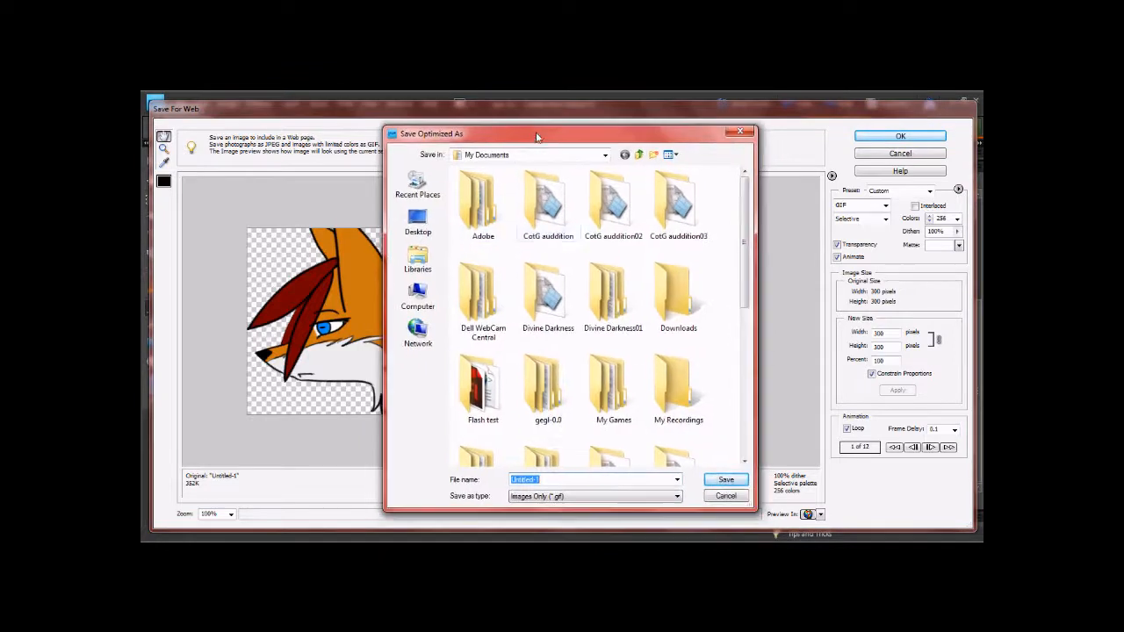
{"action": "type", "text": "Fox animation"}
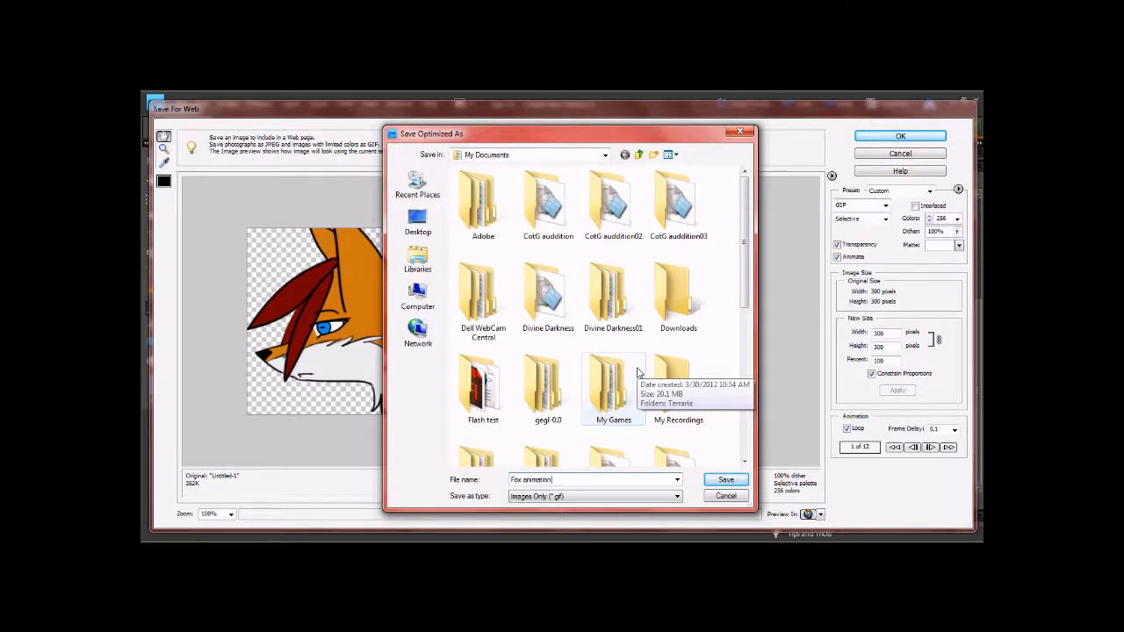
{"action": "key", "text": "Return"}
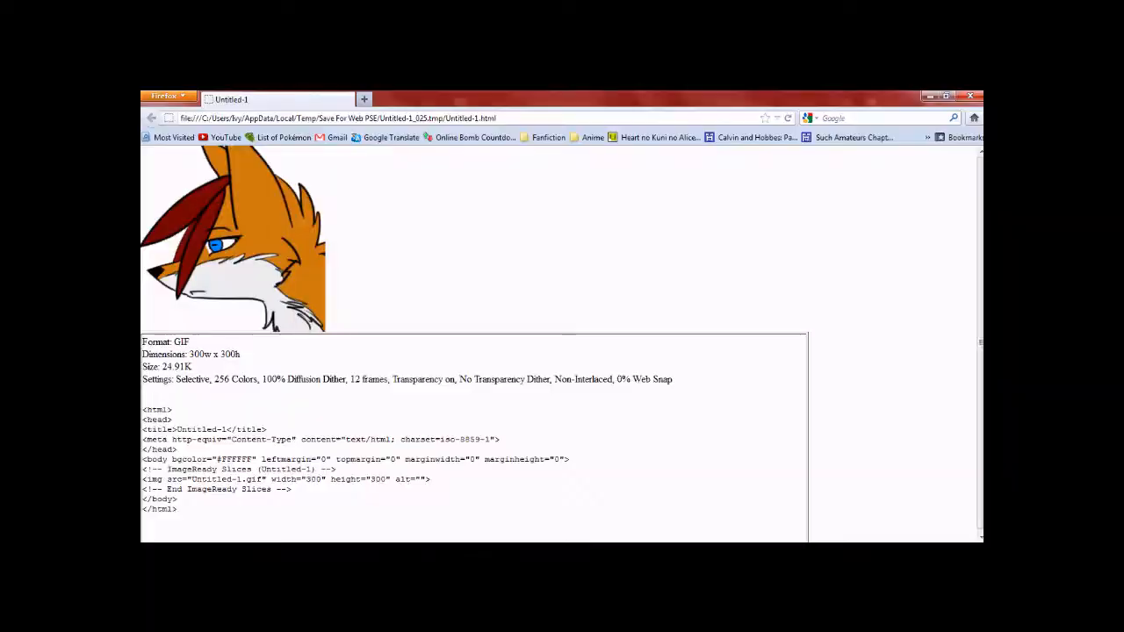
- Open the saved Fox-animation GIF from the Documents library to view it
{"action": "left_click", "coordinate": [219, 553]}
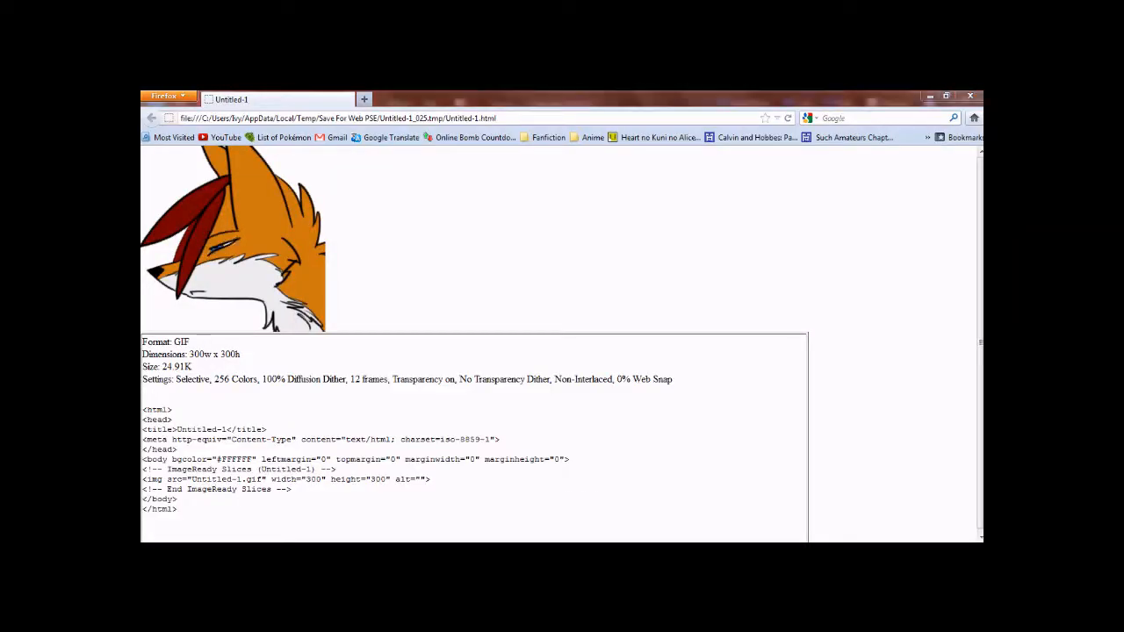
{"action": "left_click", "coordinate": [309, 269]}
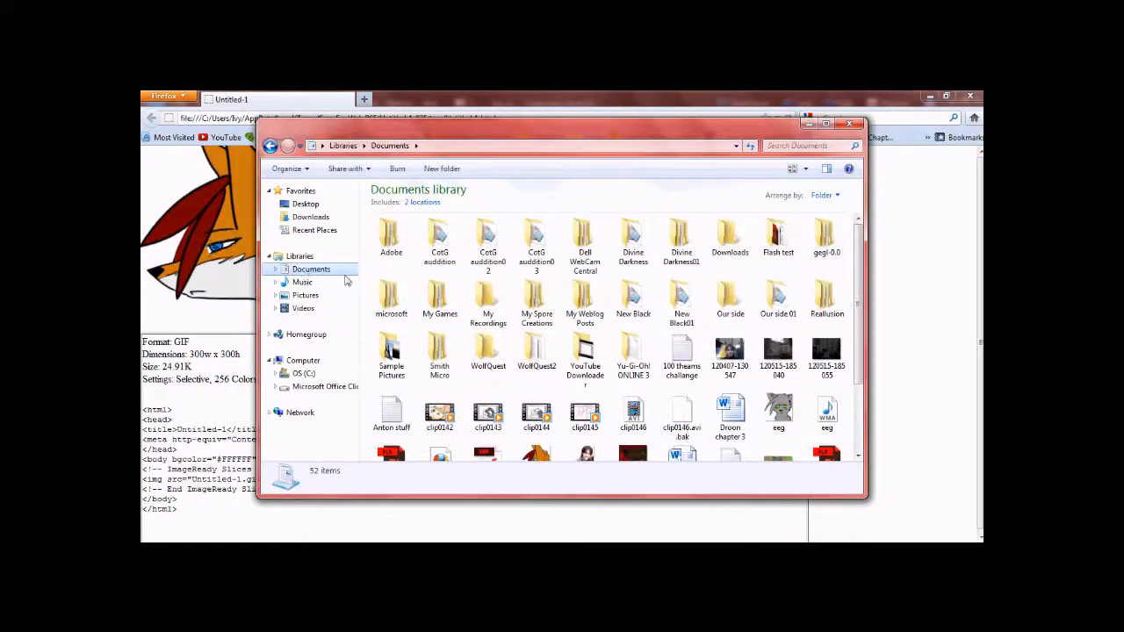
{"action": "scroll", "coordinate": [858, 327], "scroll_direction": "down", "scroll_amount": 1}
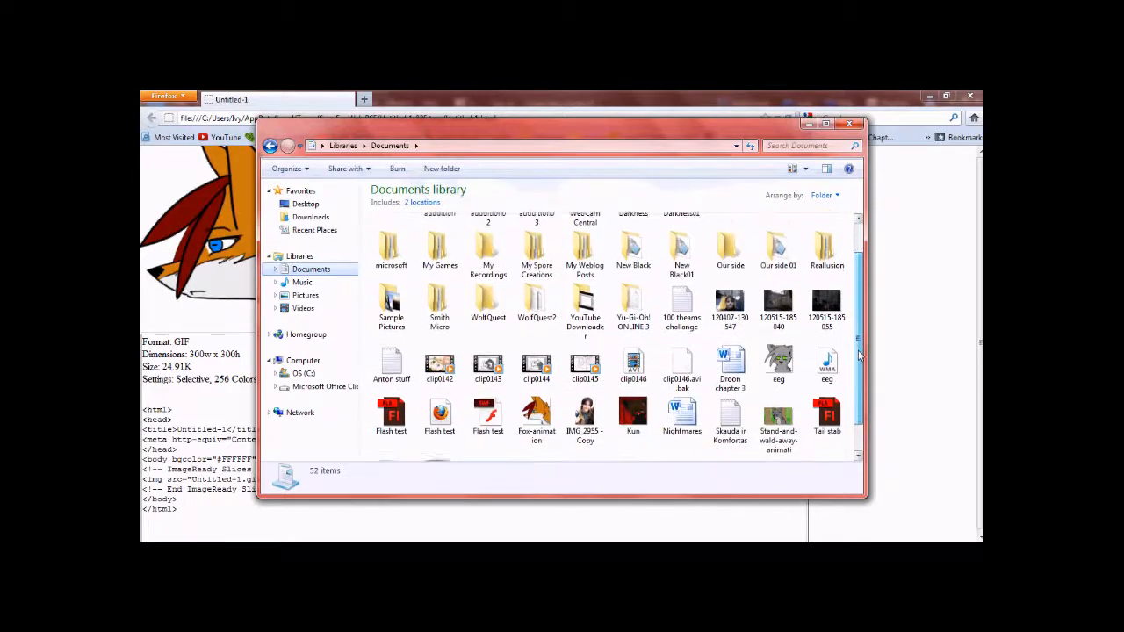
{"action": "left_click", "coordinate": [538, 399]}
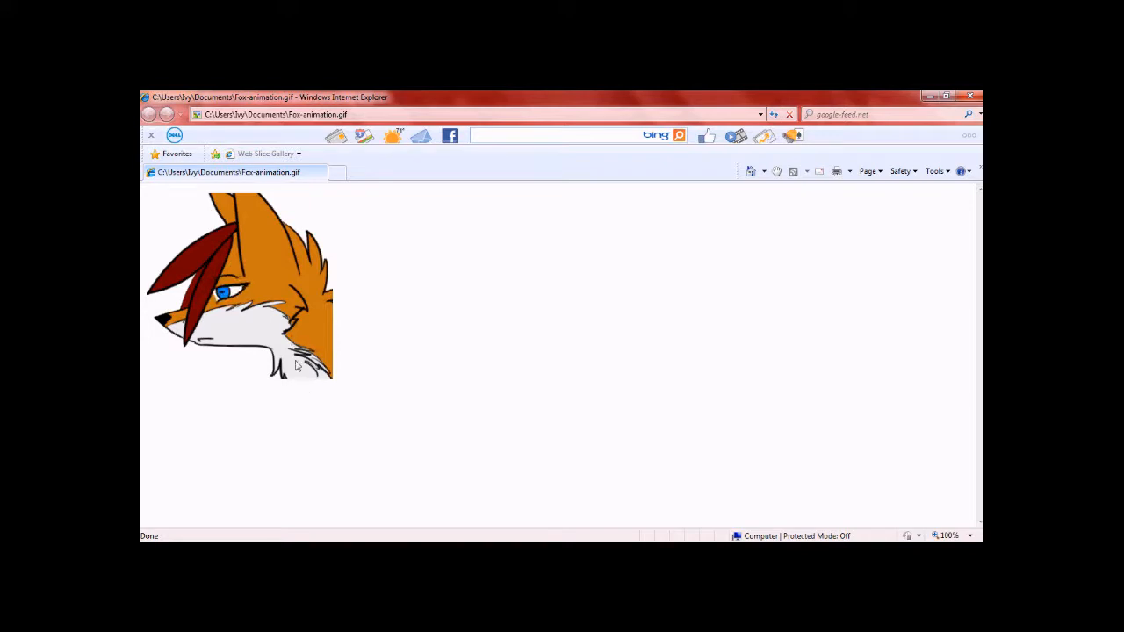
{"action": "left_click", "coordinate": [367, 551]}
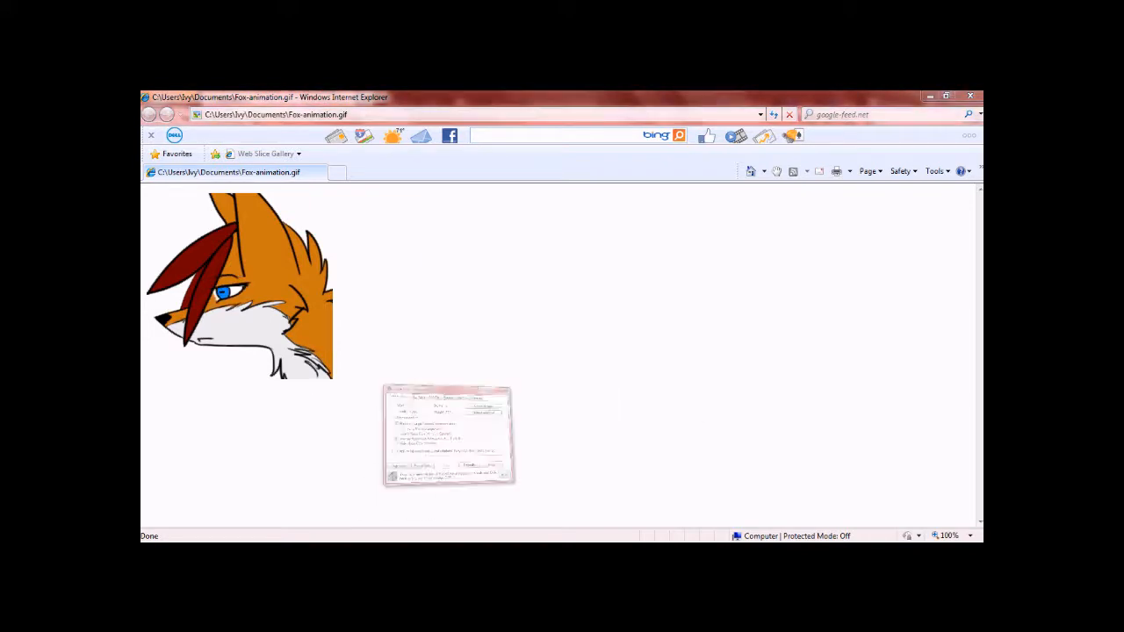